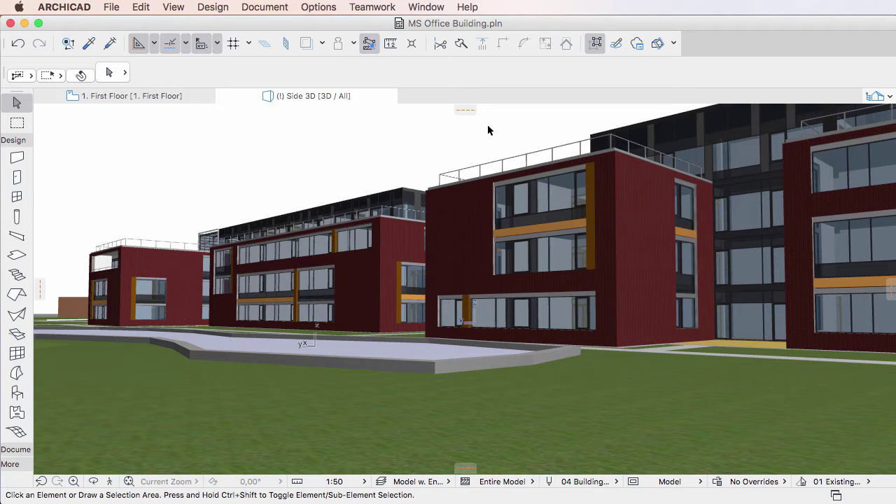
# Switch the 3D window from Side 3D to the Structural 3D view via Recent Related Views
pyautogui.rightClick(356, 98)
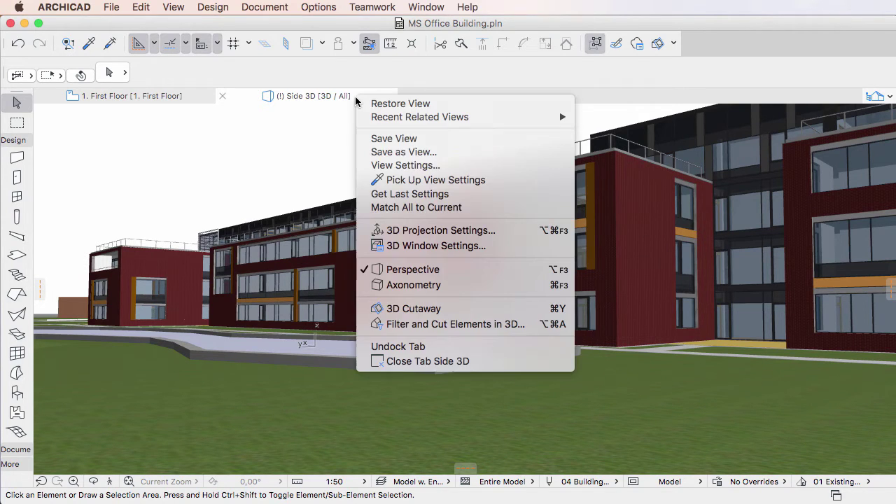
pyautogui.moveTo(537, 117)
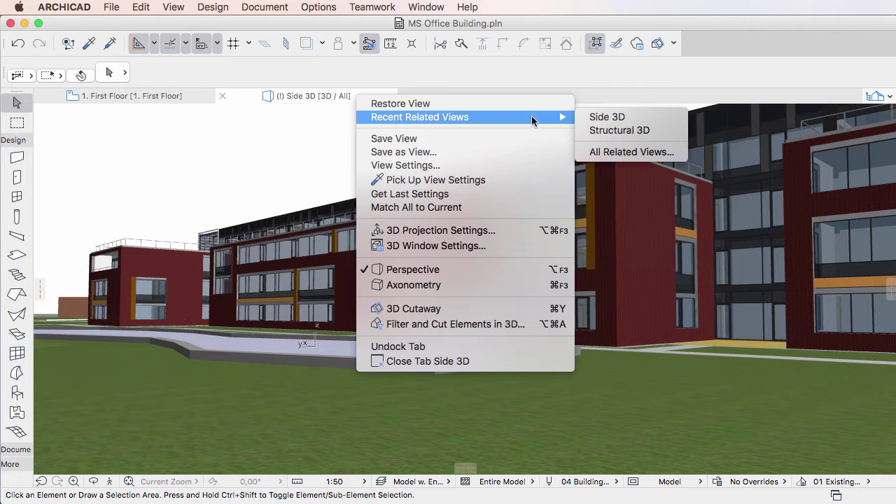
pyautogui.click(620, 130)
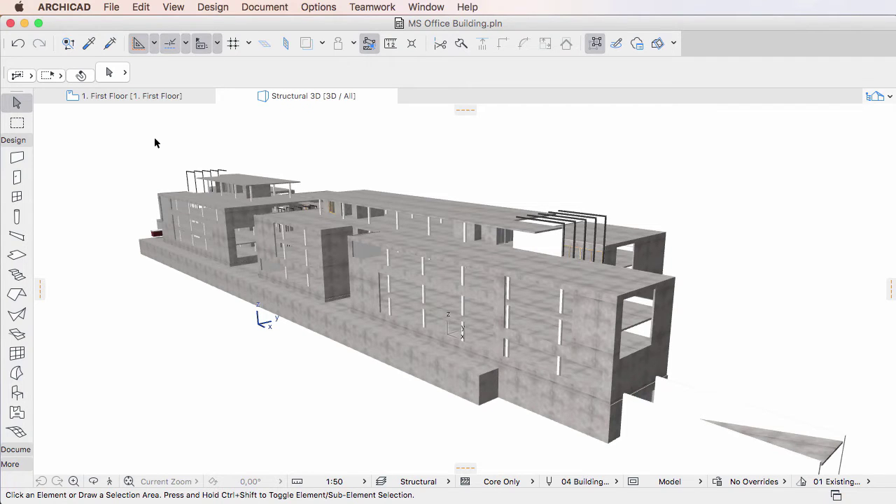
# Open IFC Translation Setup under File > Interoperability > IFC, showing the Exact Geometry Export translator
pyautogui.click(111, 7)
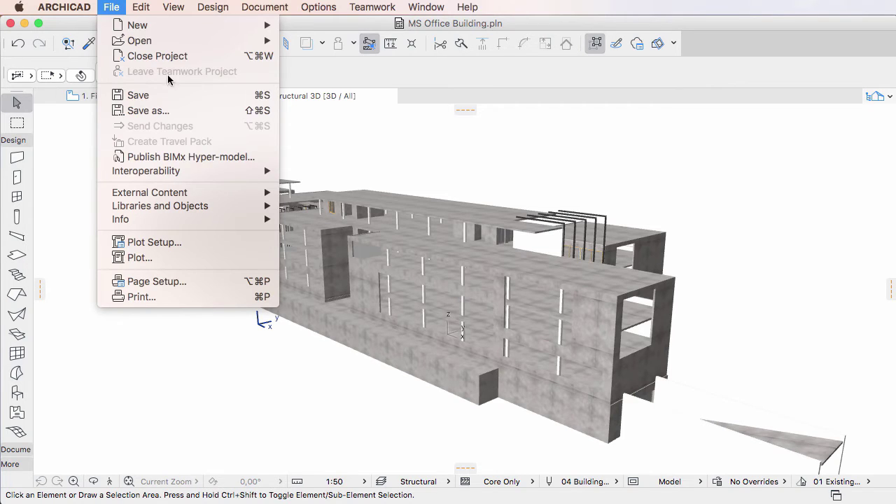
pyautogui.moveTo(236, 171)
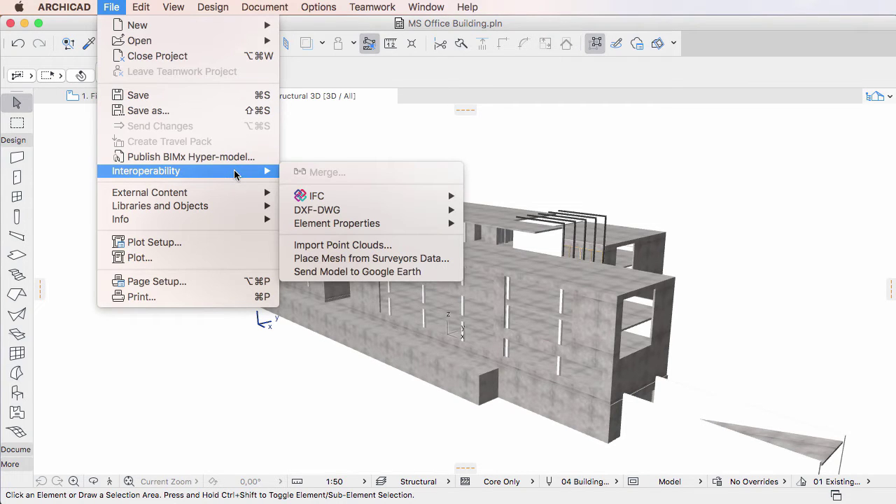
pyautogui.moveTo(397, 198)
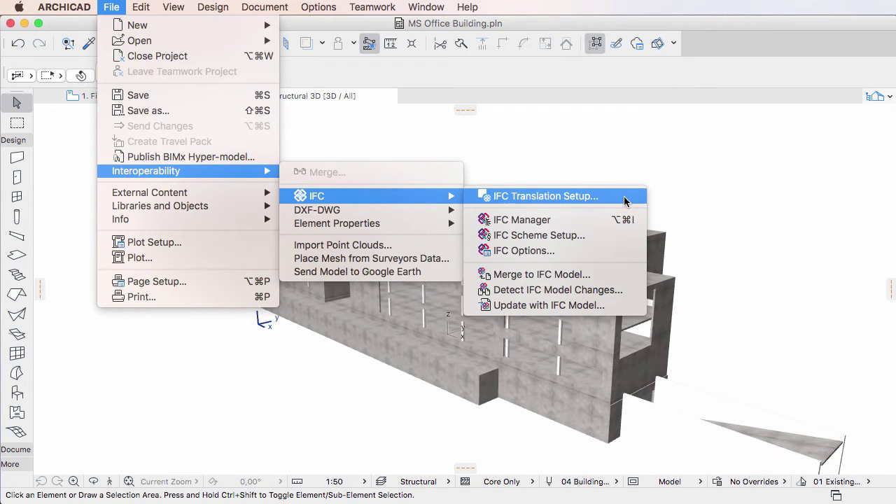
pyautogui.click(546, 196)
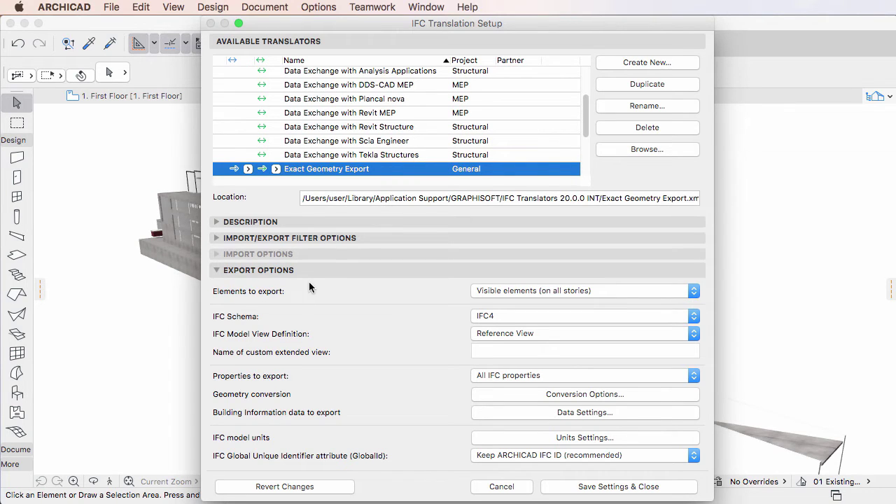
# Open the Data Settings for the translator's building information data to export
pyautogui.click(652, 413)
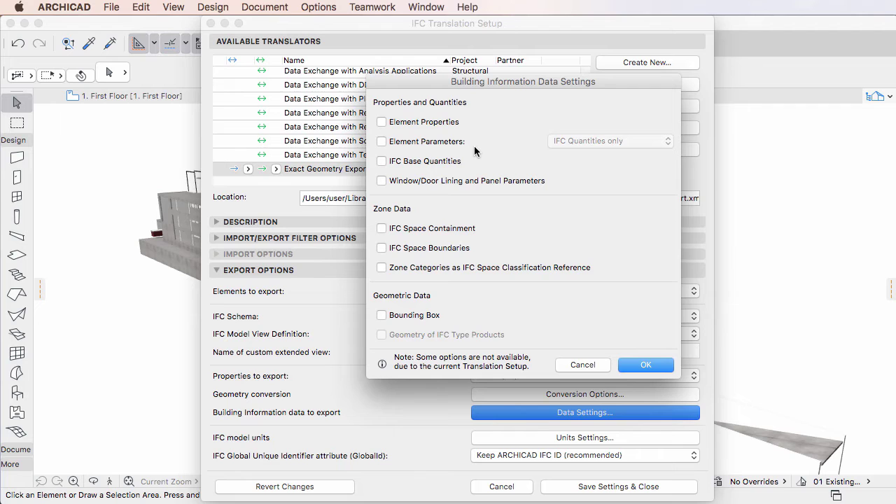
# Enable Element Parameters export and set it to All
pyautogui.click(382, 142)
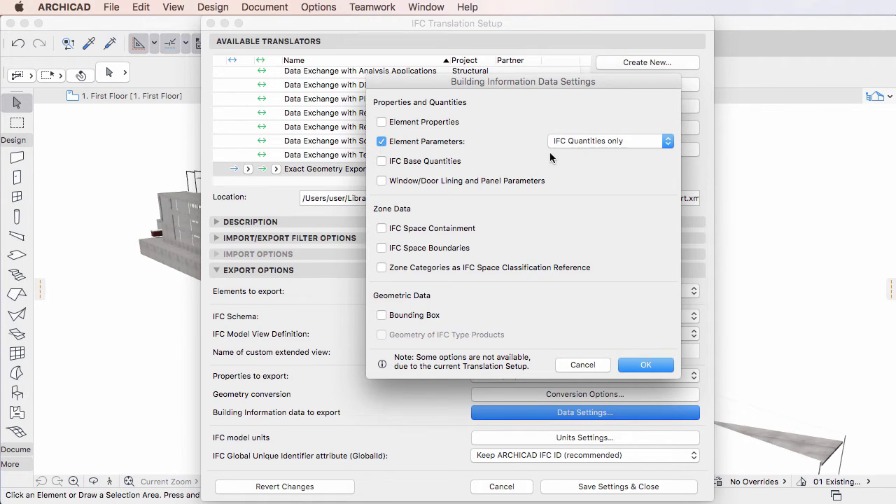
pyautogui.click(669, 142)
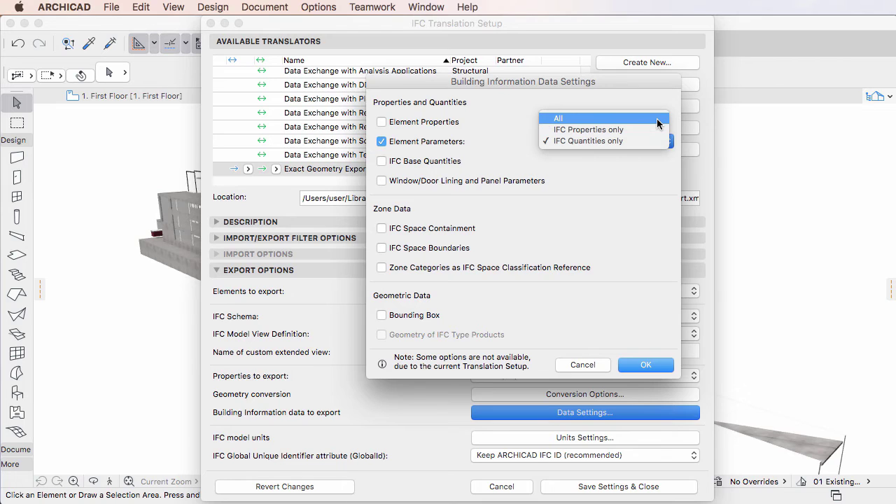
pyautogui.click(657, 121)
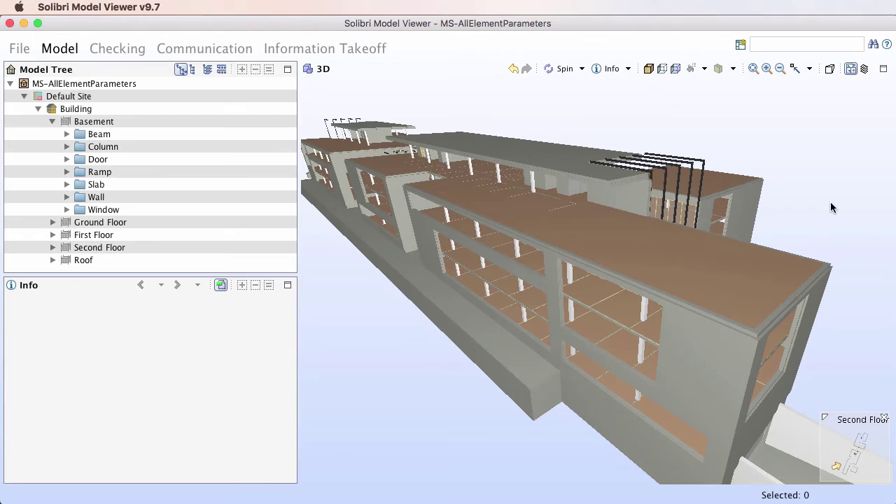
# Inspect wall Wall.-1.61's ArchiCADProperties and ArchiCADQuantities in Solibri's Info panel
pyautogui.click(702, 363)
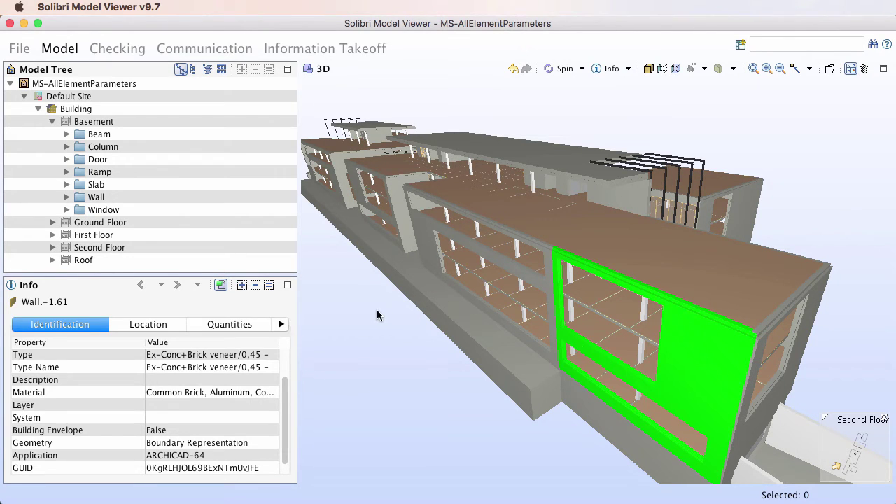
pyautogui.click(280, 324)
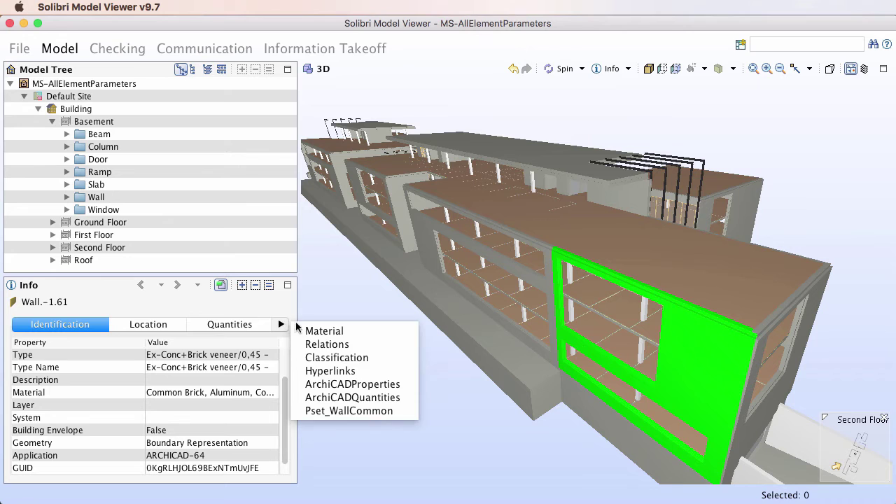
pyautogui.click(410, 385)
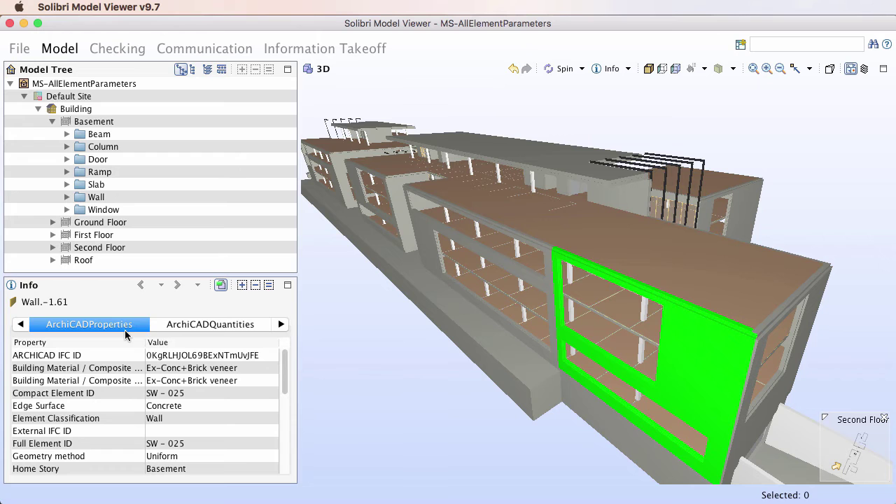
pyautogui.click(260, 325)
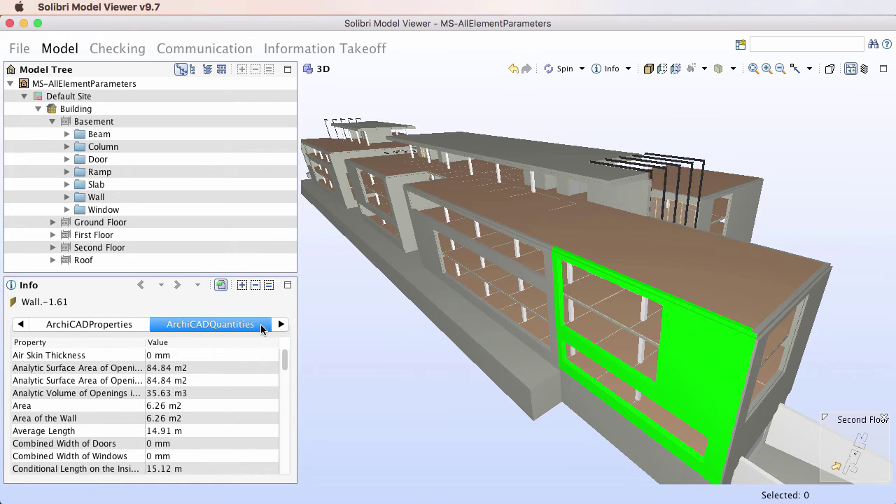
pyautogui.moveTo(288, 358); pyautogui.dragTo(290, 467)
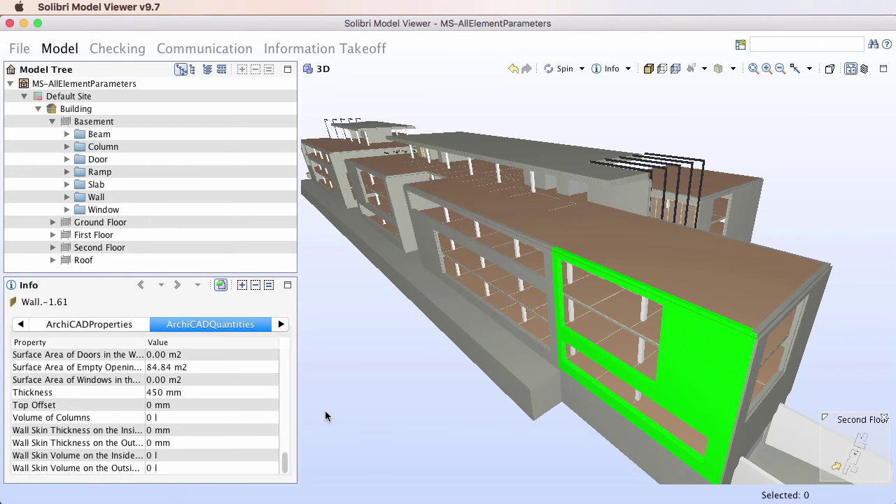
pyautogui.click(134, 325)
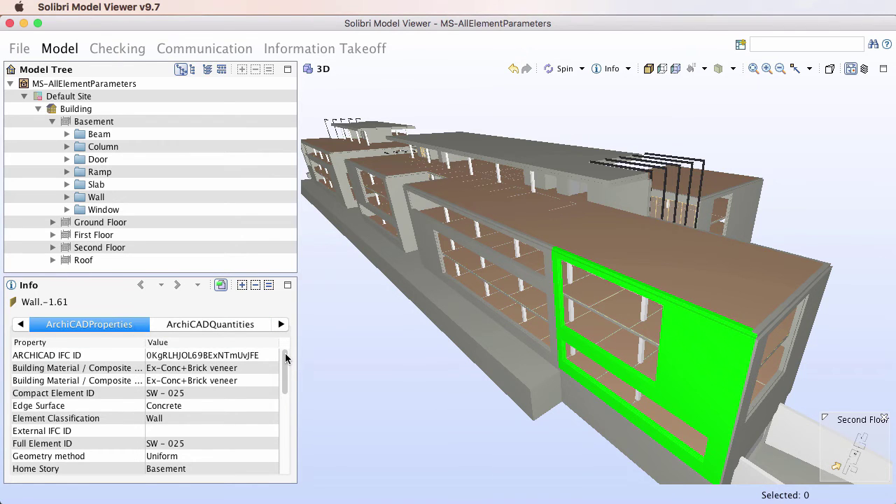
pyautogui.moveTo(286, 359); pyautogui.dragTo(292, 444)
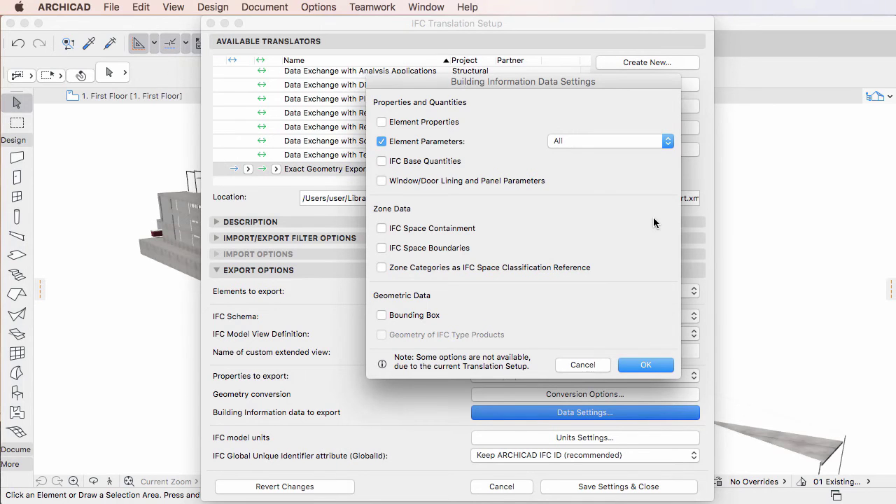
# Change the Element Parameters export to IFC Properties only
pyautogui.click(668, 140)
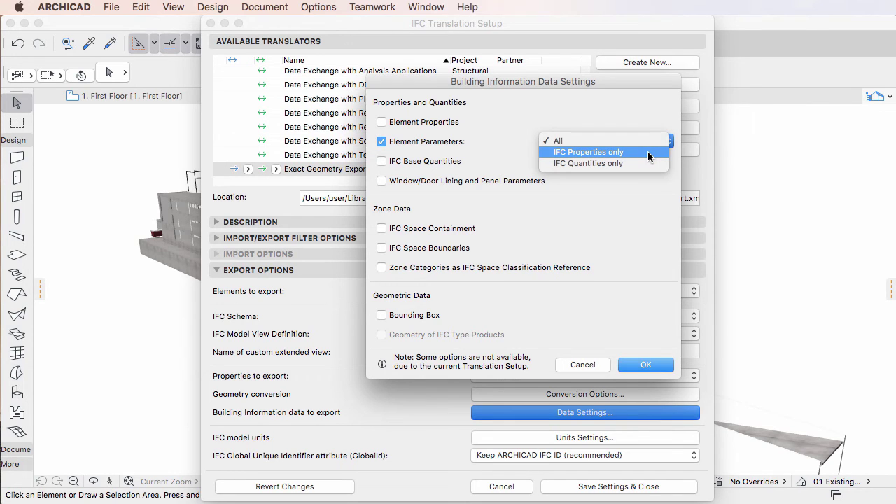
pyautogui.click(648, 151)
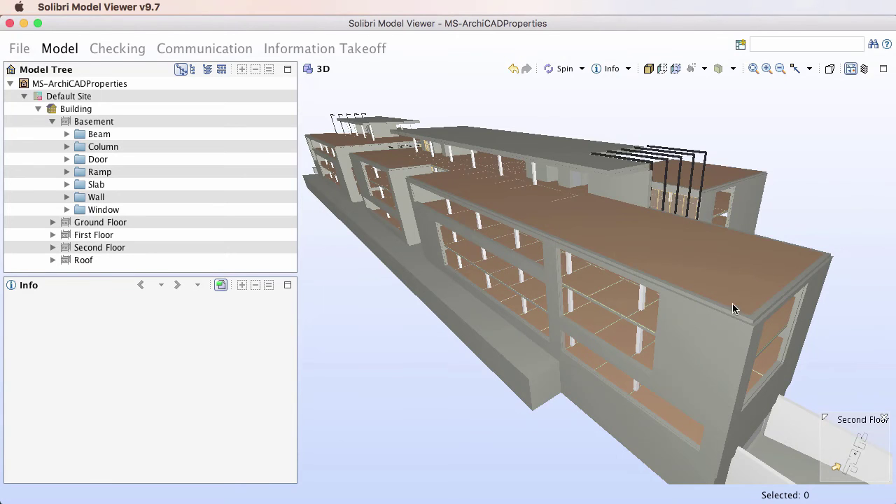
# Check the properties-only wall's ArchiCADProperties, then set Element Parameters to IFC Quantities only
pyautogui.click(701, 349)
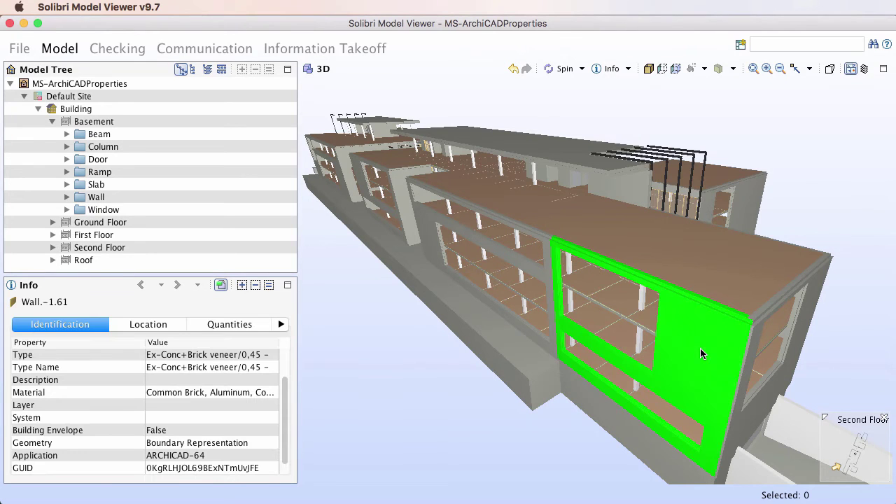
pyautogui.click(283, 326)
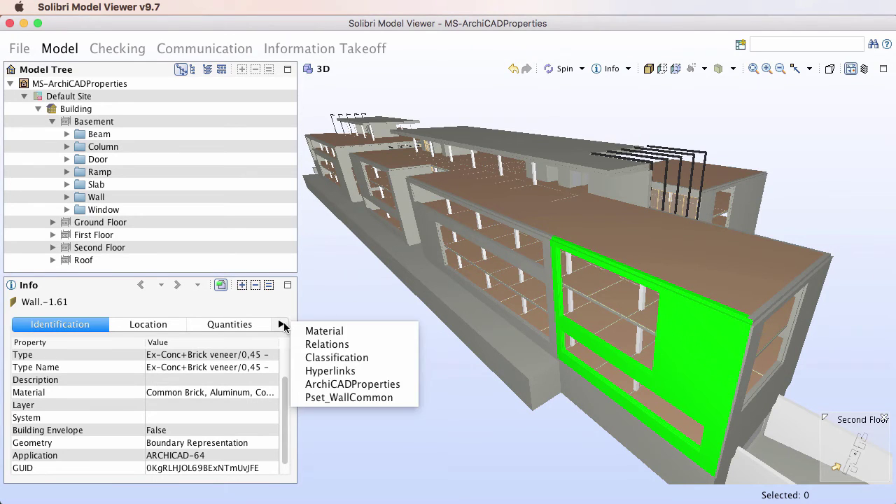
pyautogui.click(412, 384)
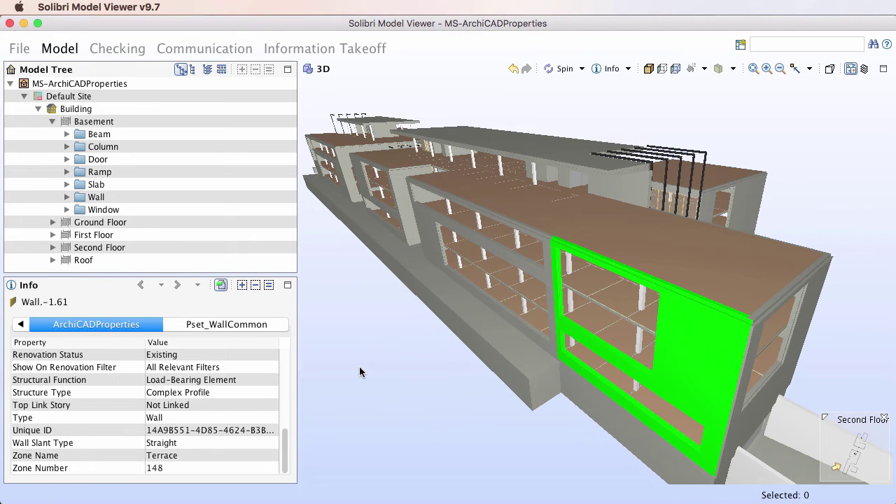
pyautogui.moveTo(286, 438); pyautogui.dragTo(289, 344)
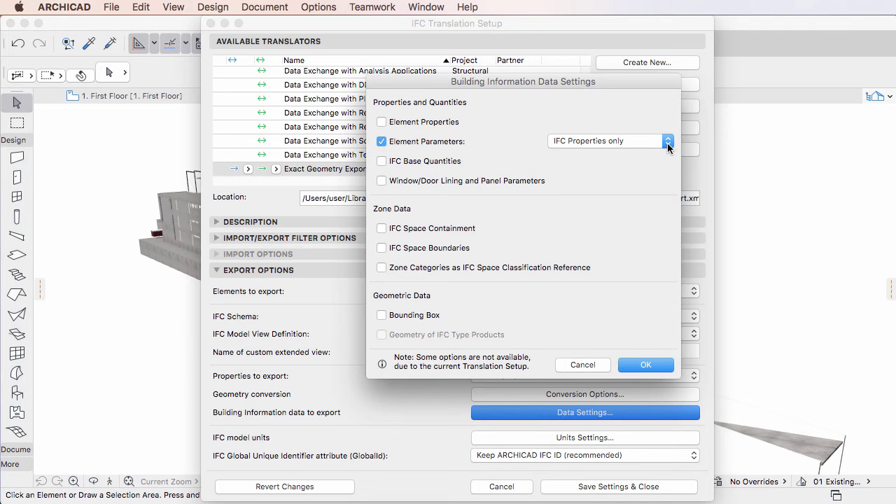
pyautogui.click(669, 145)
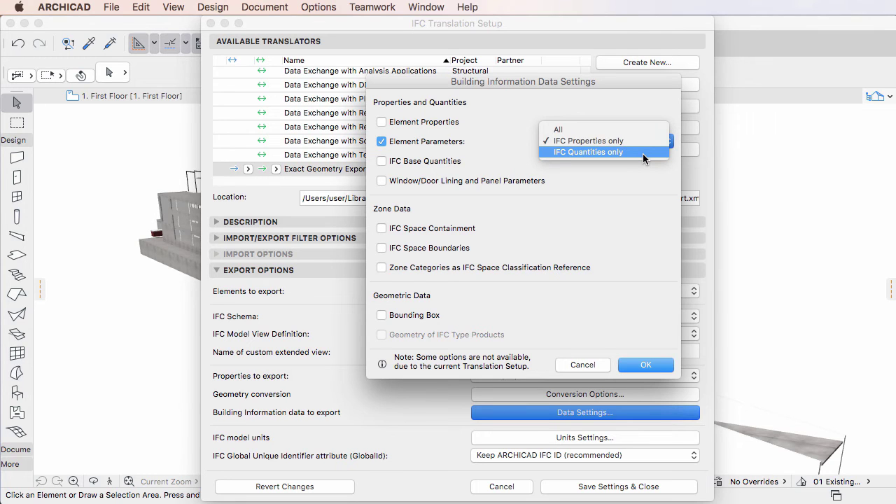
pyautogui.click(644, 152)
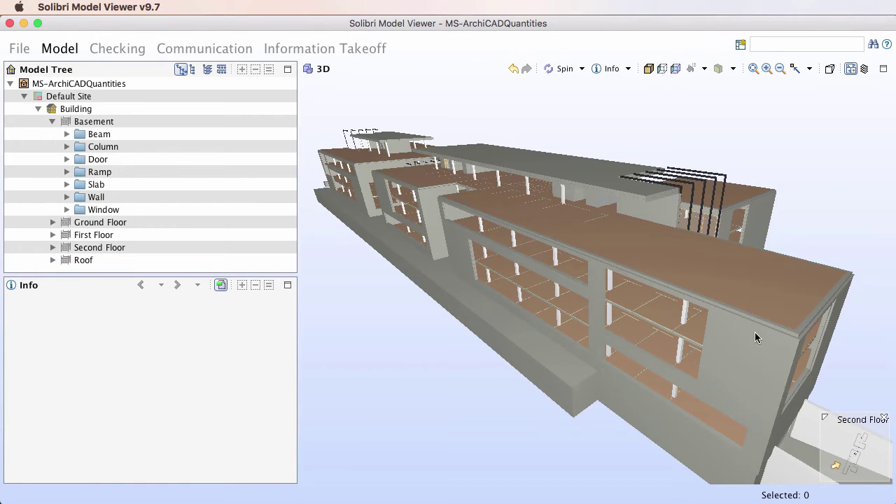
# Show wall Wall.-1.61's ArchiCADQuantities in Solibri, including its 6.26 m2 area
pyautogui.click(744, 369)
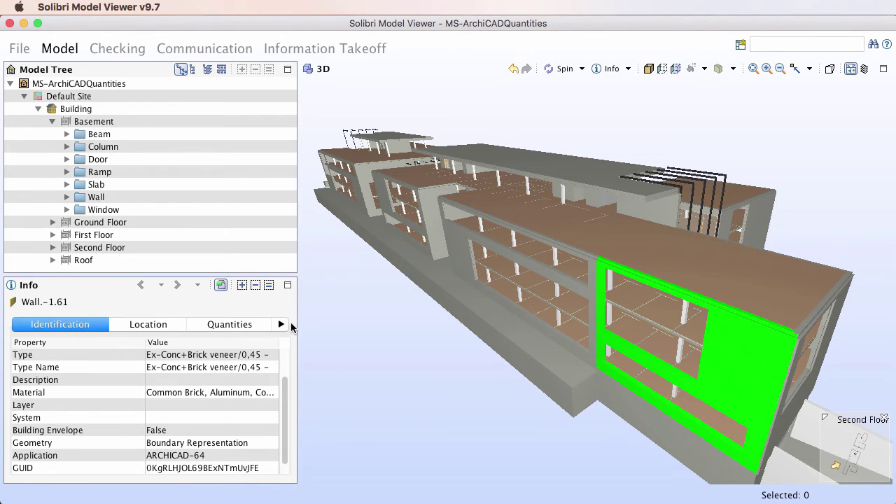
pyautogui.click(281, 324)
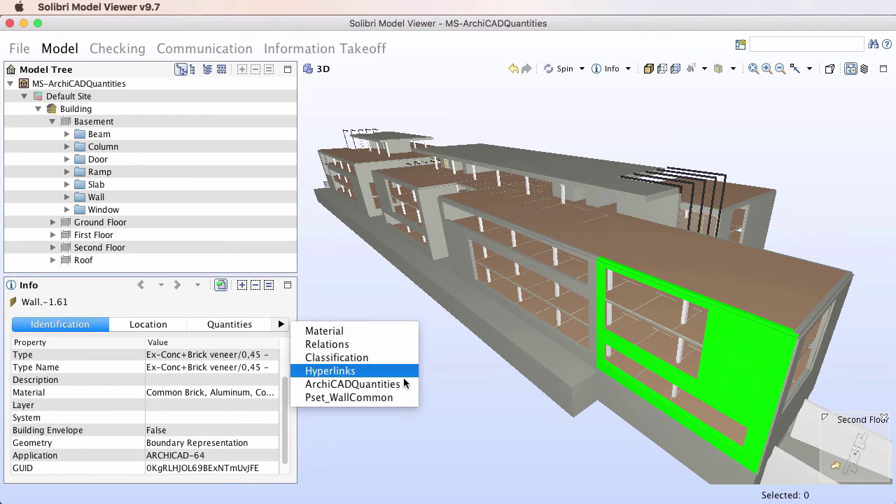
pyautogui.click(414, 387)
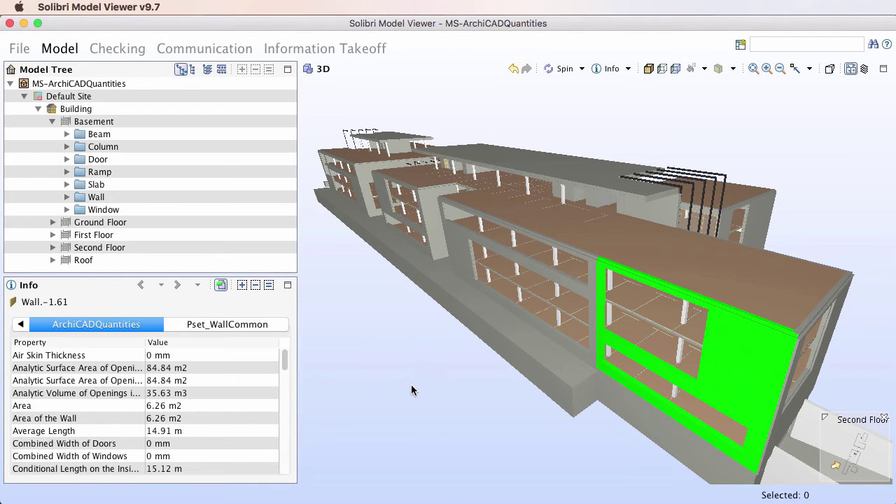
pyautogui.moveTo(286, 362); pyautogui.dragTo(307, 466)
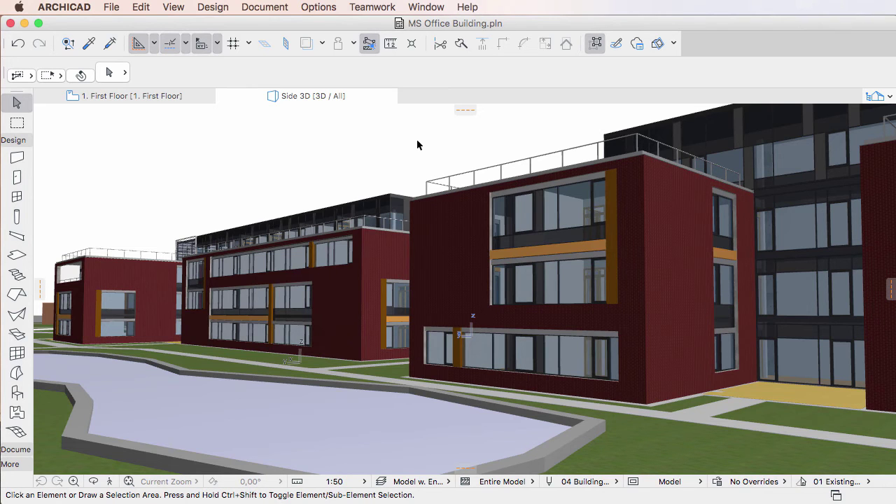
# Reopen IFC Translation Setup and its building information Data Settings for Exact Geometry Export
pyautogui.click(118, 9)
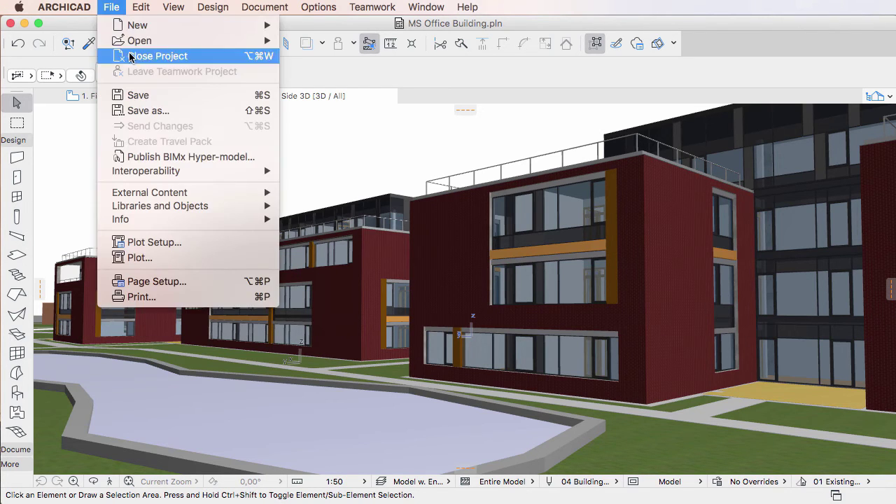
pyautogui.moveTo(263, 174)
pyautogui.moveTo(365, 197)
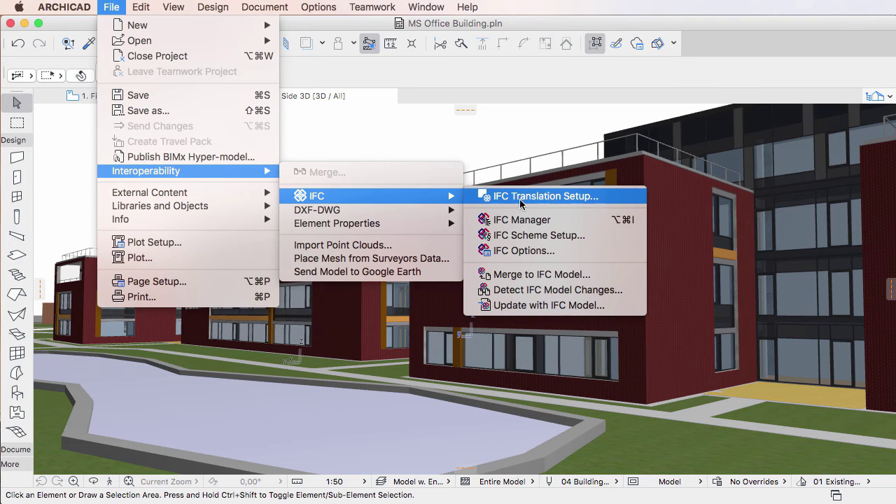
pyautogui.click(620, 201)
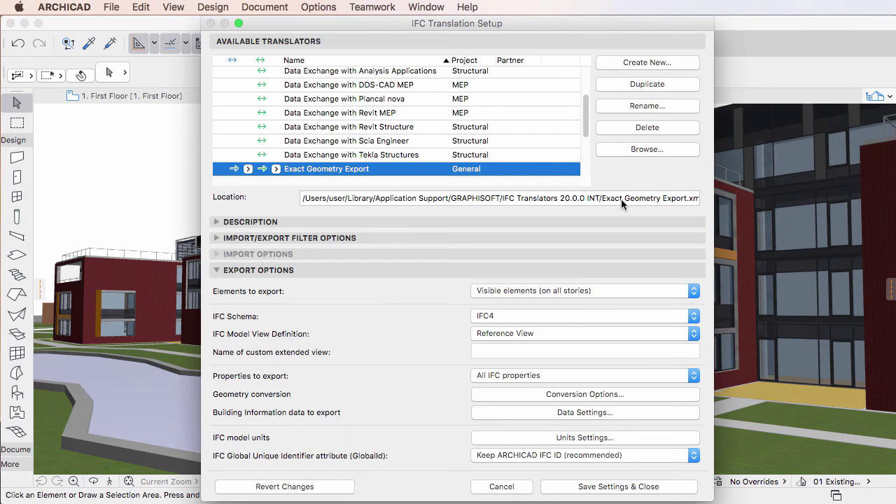
pyautogui.click(674, 411)
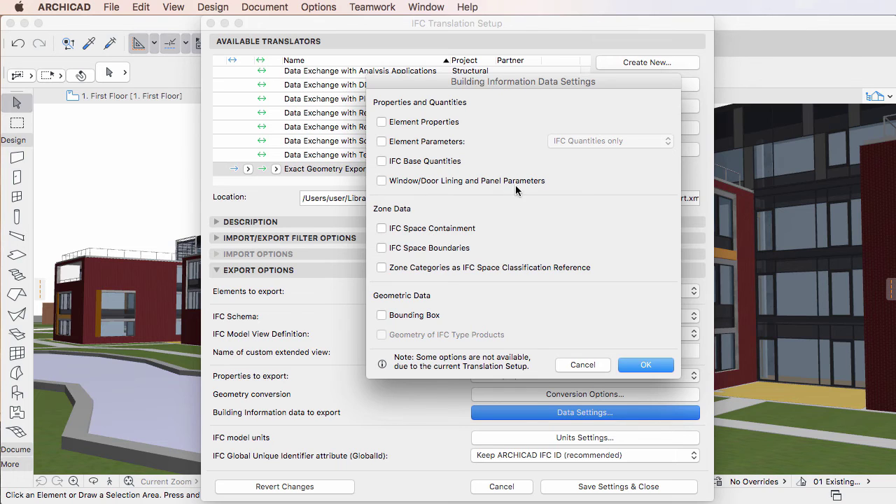
# Enable Window/Door Lining and Panel Parameters and save the translator settings
pyautogui.click(382, 181)
pyautogui.click(645, 366)
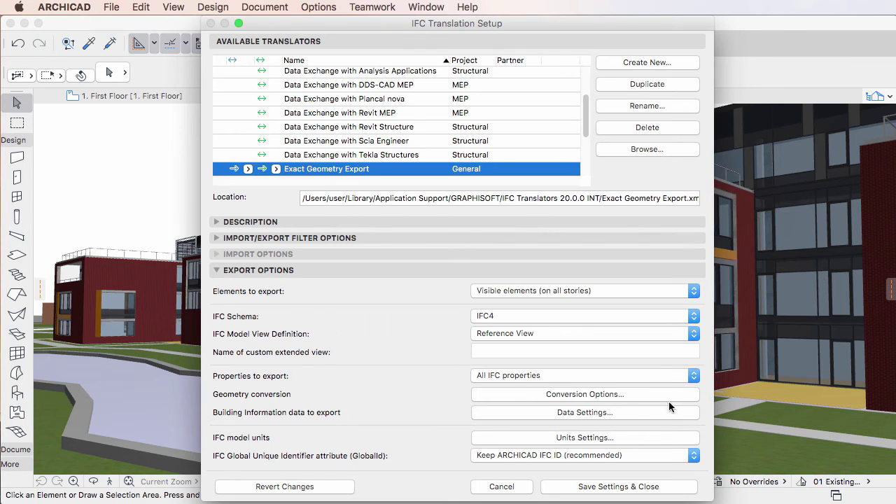
pyautogui.click(686, 488)
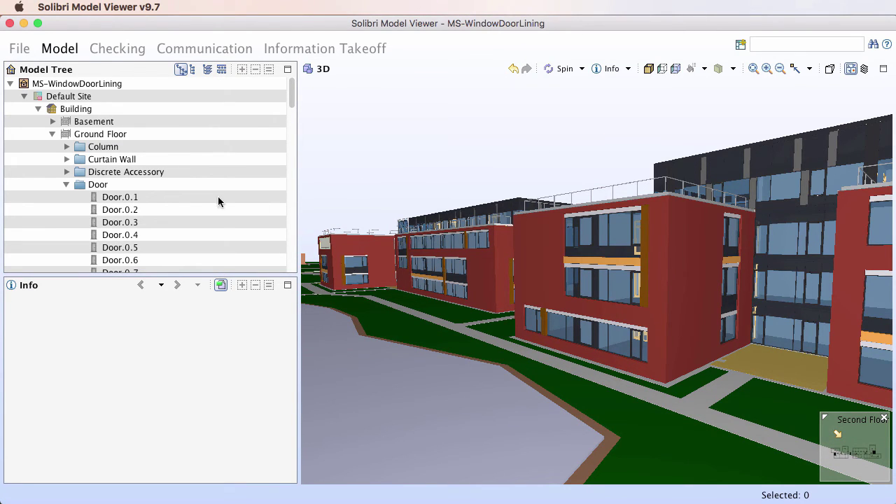
# Display Door.0.2's lining, then panel properties: 40 mm panel depth, swinging operation, middle position
pyautogui.click(121, 210)
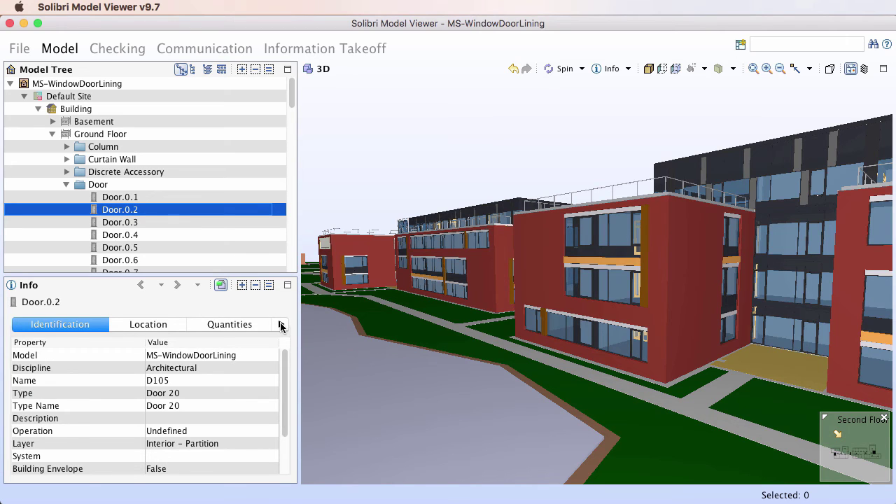
pyautogui.click(280, 327)
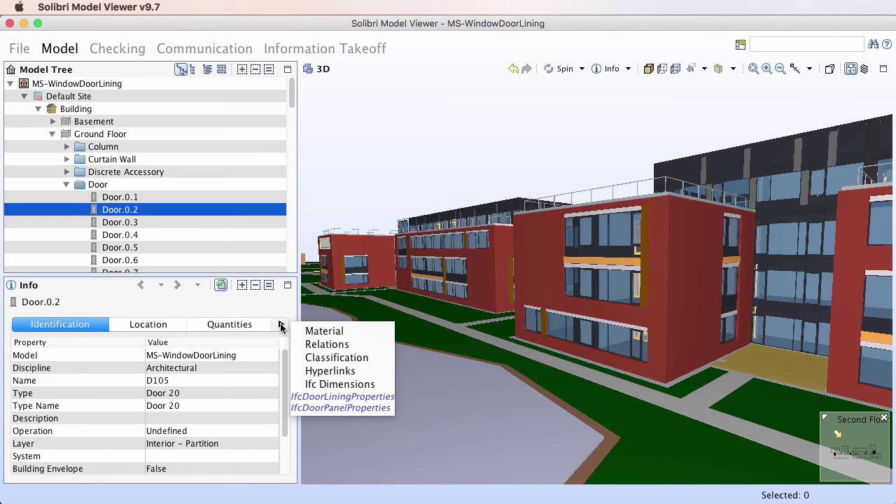
pyautogui.click(386, 397)
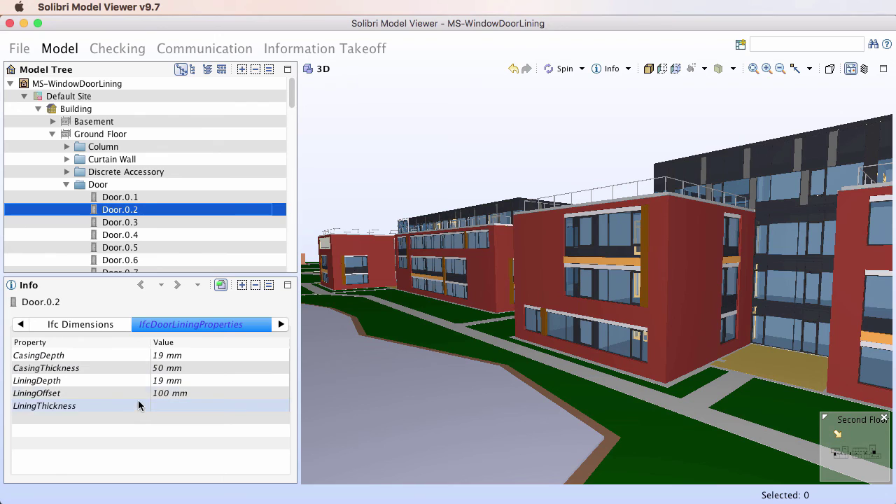
pyautogui.click(281, 324)
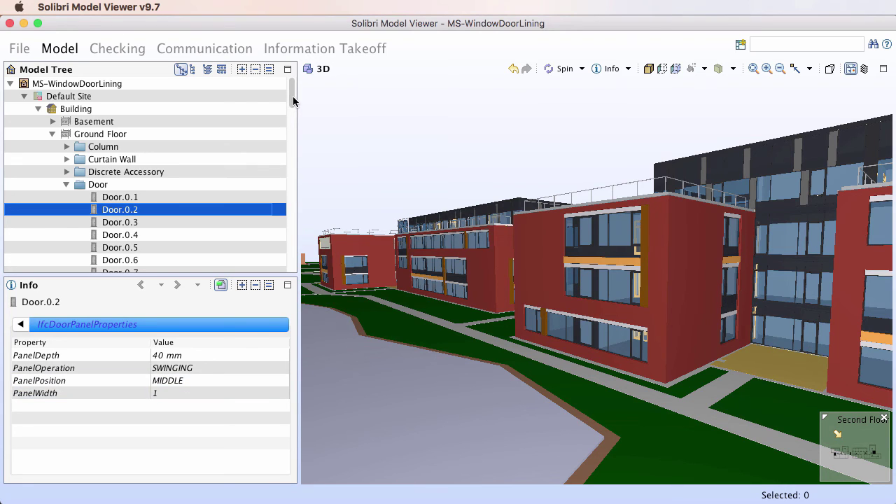
pyautogui.moveTo(292, 96); pyautogui.dragTo(296, 272)
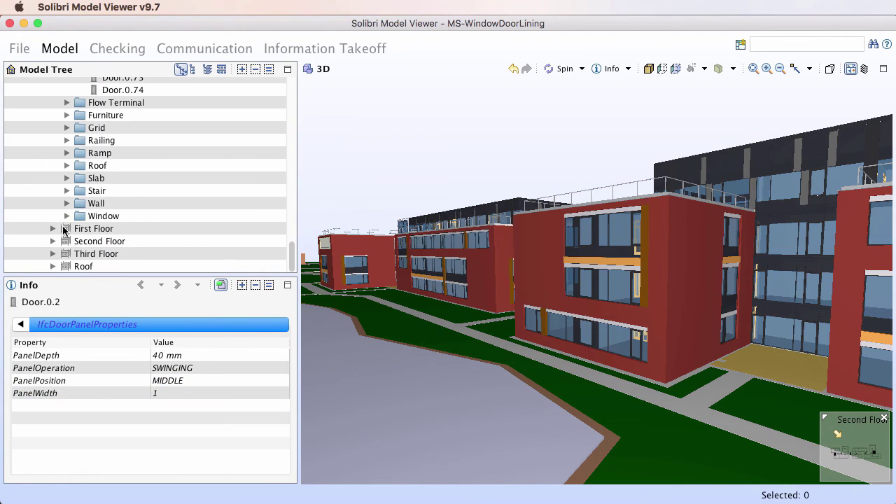
# Show Window.0.2's IfcWindowLiningProperties (100 mm lining depth), then its IfcWindowPanelProperties
pyautogui.click(67, 216)
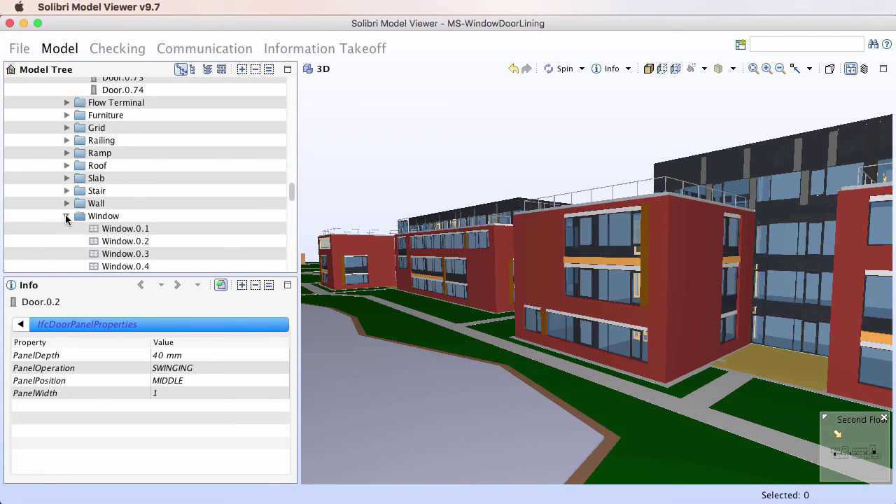
pyautogui.click(138, 245)
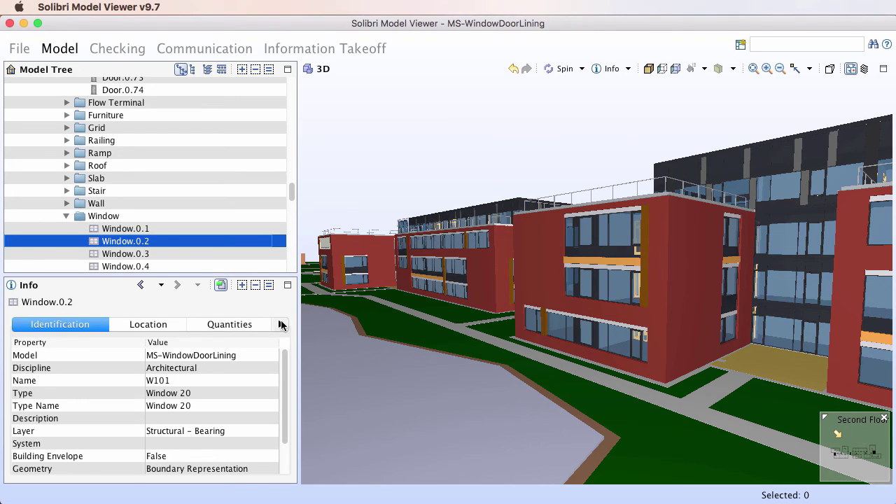
pyautogui.click(281, 324)
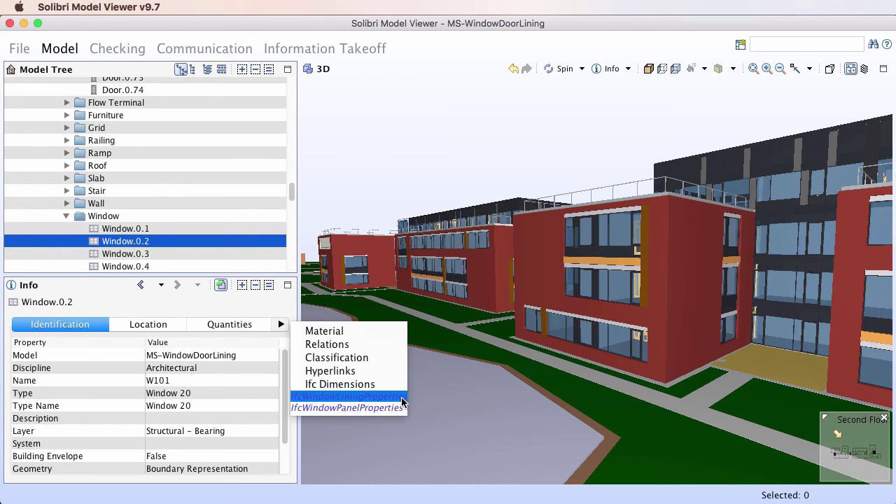
pyautogui.click(378, 397)
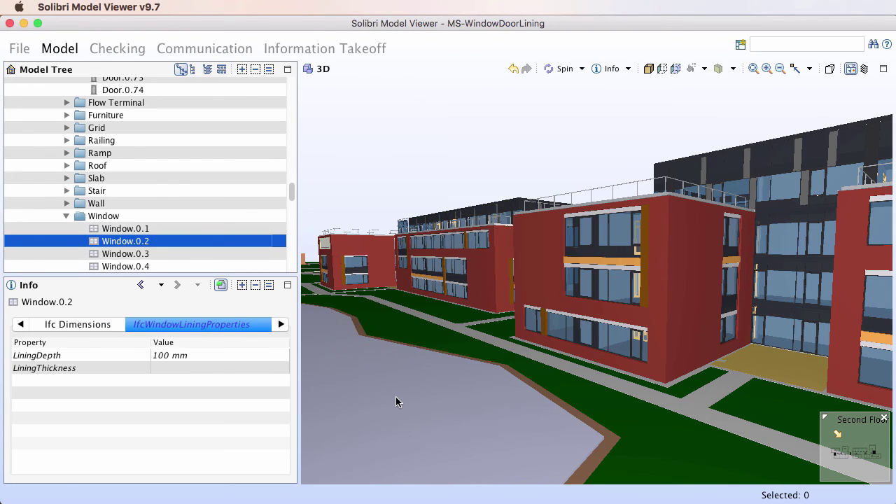
pyautogui.click(281, 324)
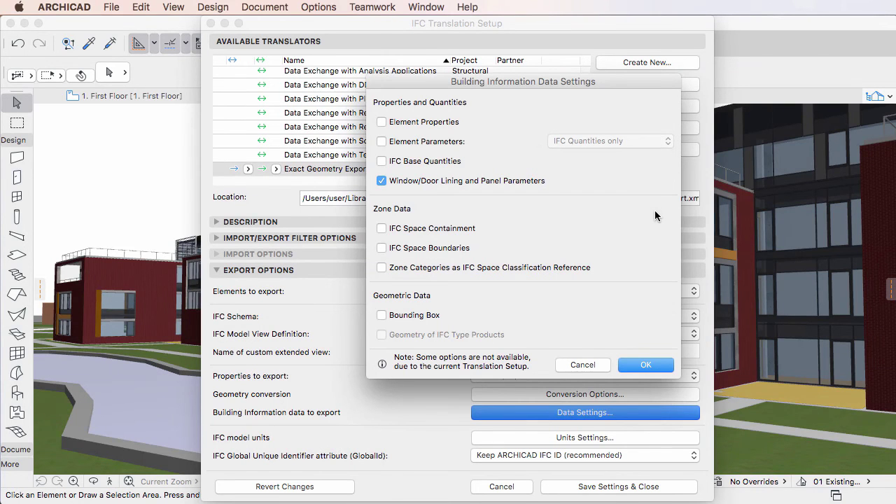
# Untick Window/Door Lining and Panel Parameters and confirm the data settings
pyautogui.click(508, 184)
pyautogui.click(661, 365)
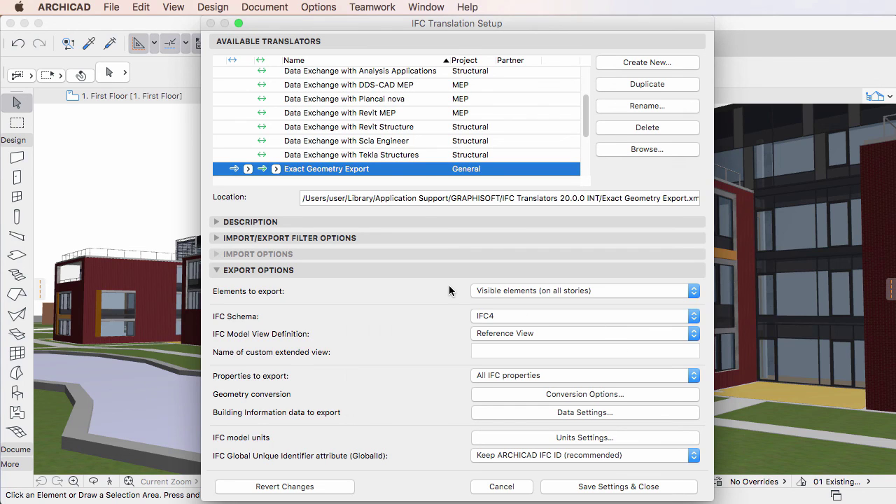
# Select the COBie 2 Export translator and open its Data Settings
pyautogui.moveTo(587, 128); pyautogui.dragTo(587, 88)
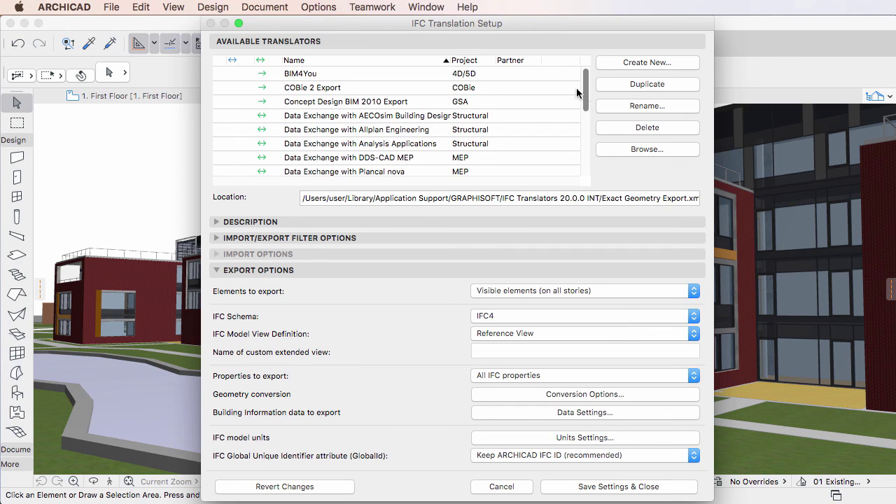
pyautogui.click(423, 88)
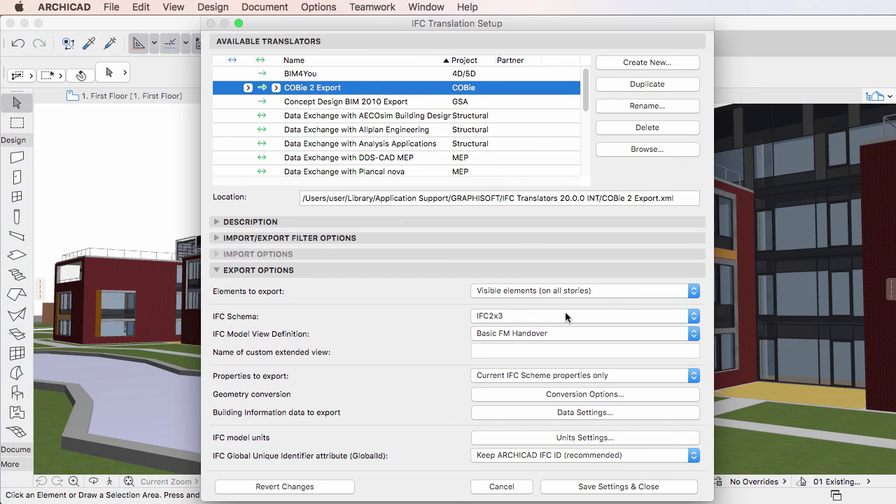
pyautogui.click(656, 414)
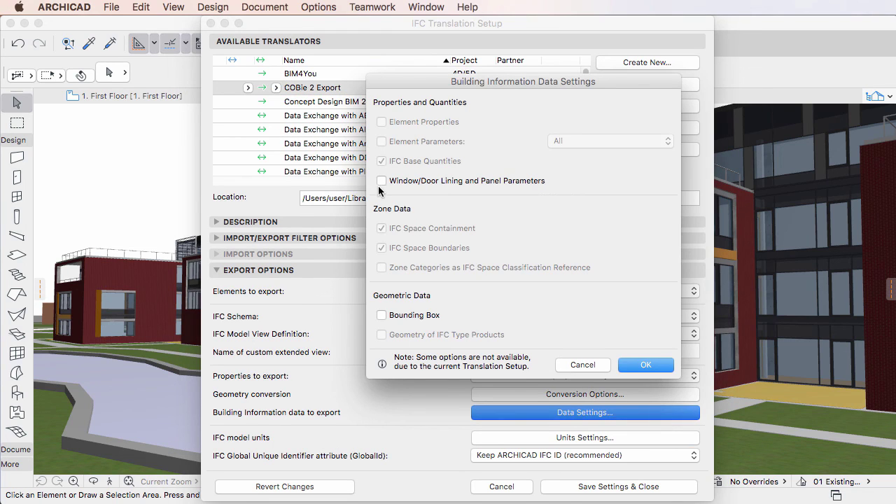